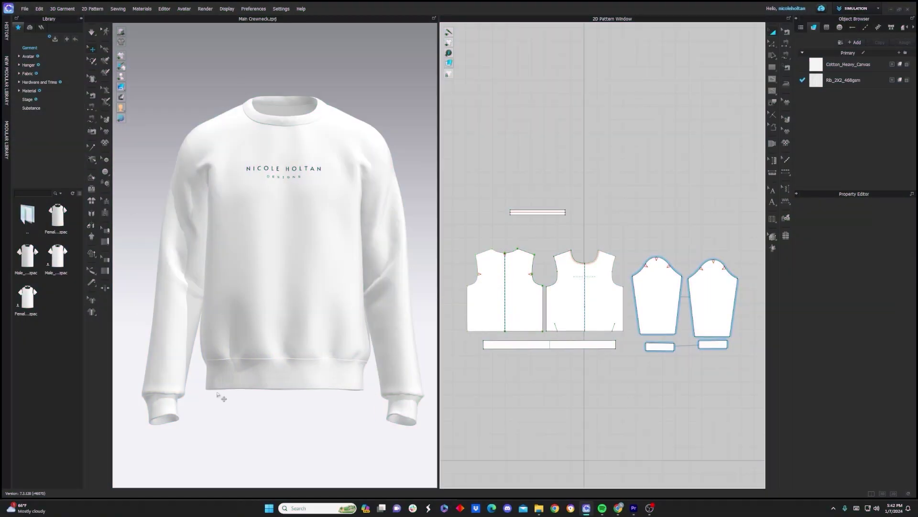
# Step: Use the Render menu to replace the 2D Pattern Window with the sweatshirt's Render window
pyautogui.click(204, 8)
# Step: Start a sweatshirt render, show the Image/Video render settings, then stop the render
pyautogui.click(204, 18)
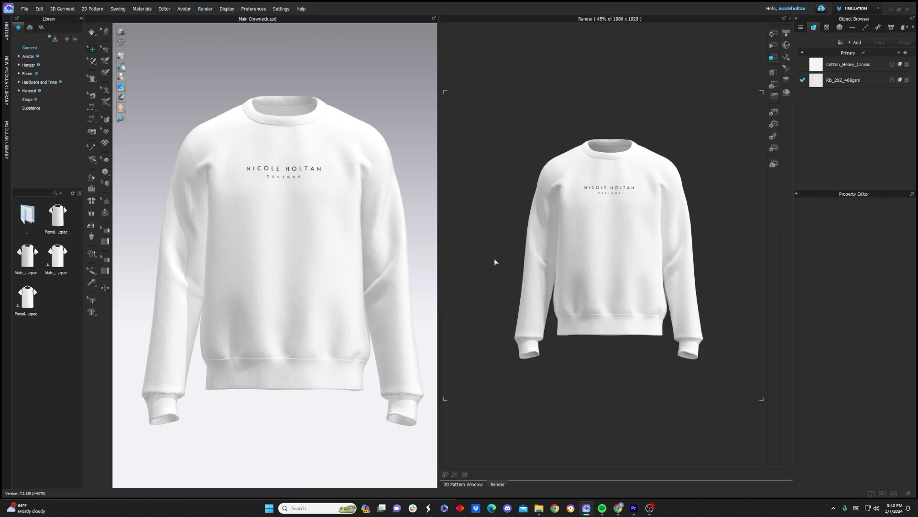
pyautogui.click(774, 34)
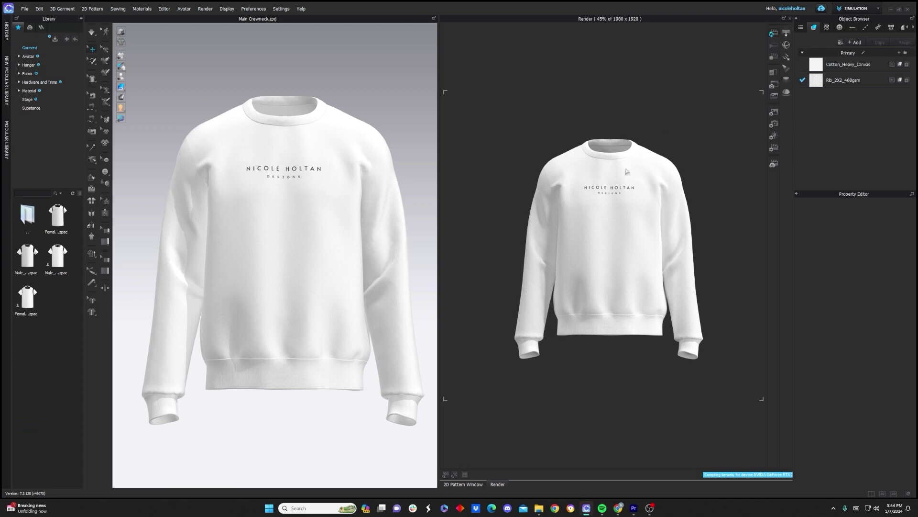
pyautogui.click(775, 114)
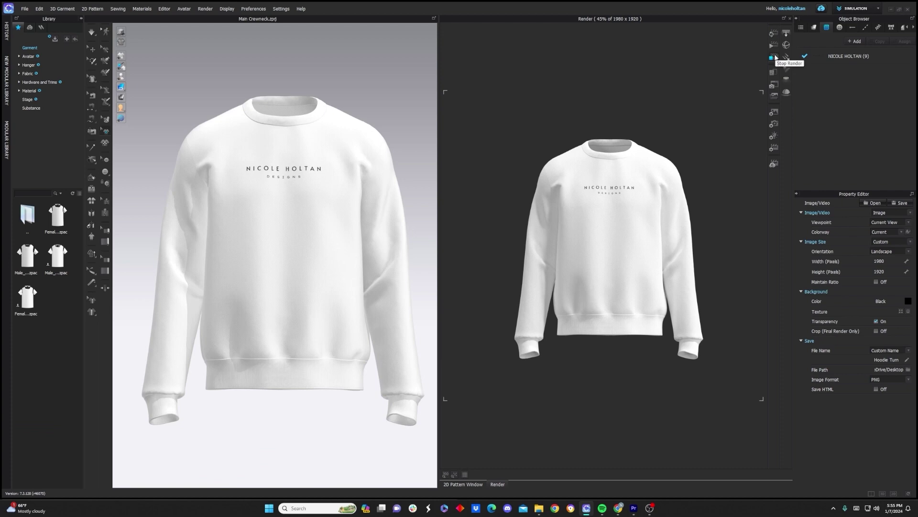
pyautogui.click(776, 58)
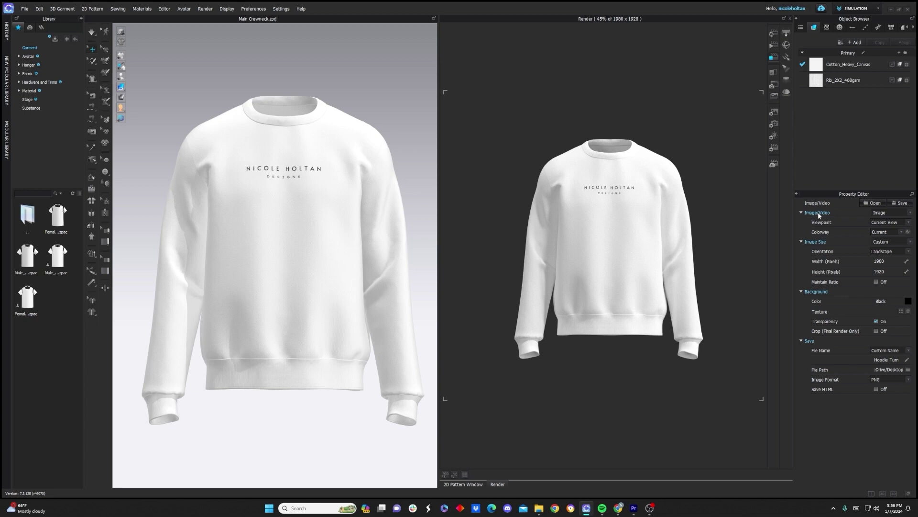
# Step: Set the Image/Video output to Turntable Images with an image count of 360
pyautogui.click(885, 214)
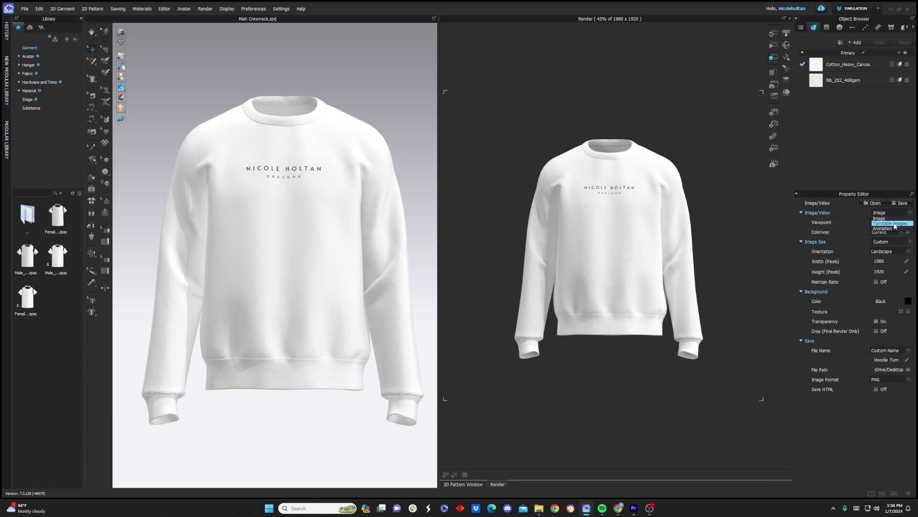
pyautogui.click(896, 223)
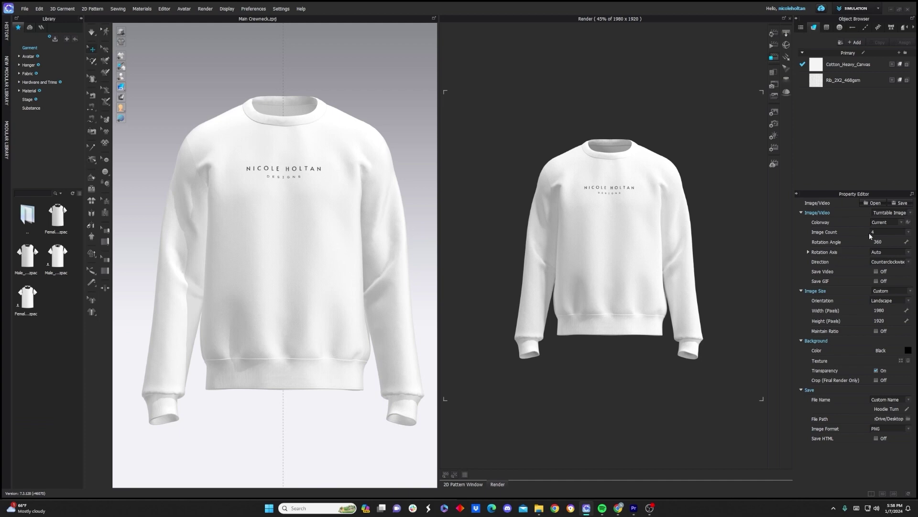
pyautogui.click(888, 231)
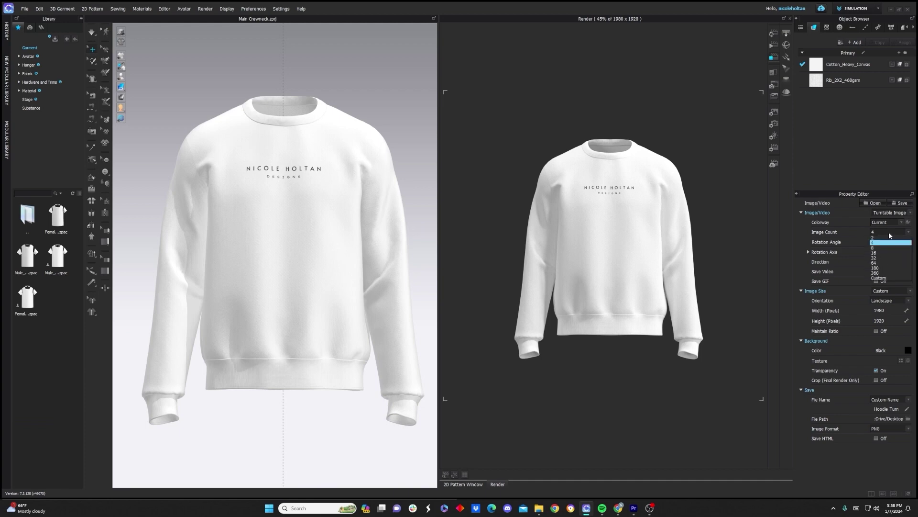
pyautogui.click(877, 273)
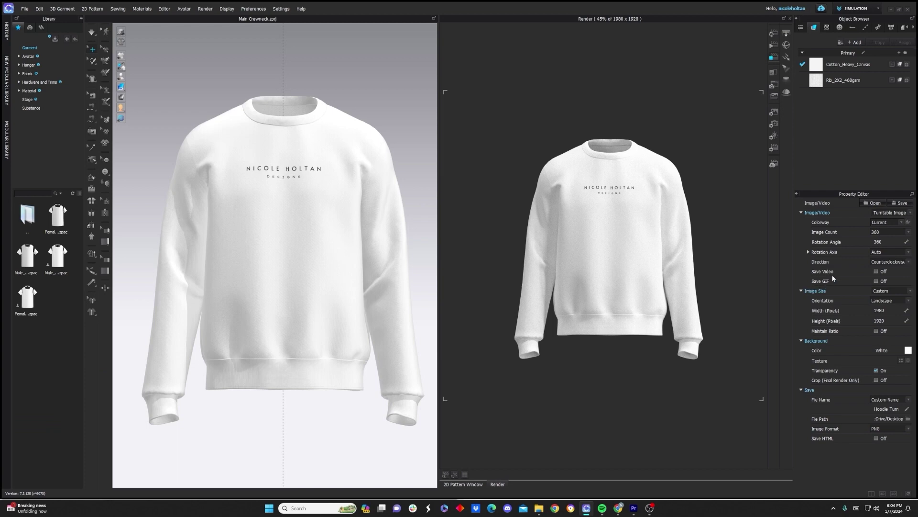
# Step: Turn Save GIF and Save Video on, then back off, keeping the 1920 x 1920 image size
pyautogui.click(875, 281)
pyautogui.click(876, 271)
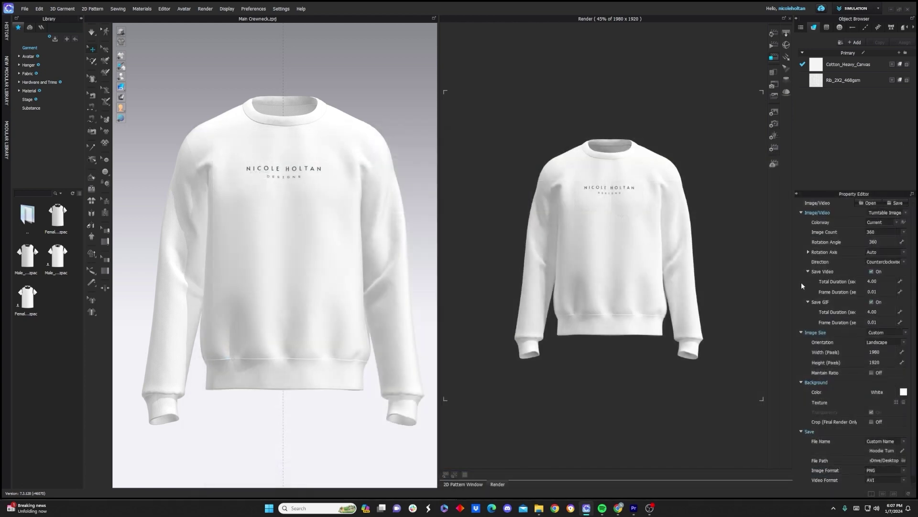
pyautogui.click(872, 271)
pyautogui.click(874, 281)
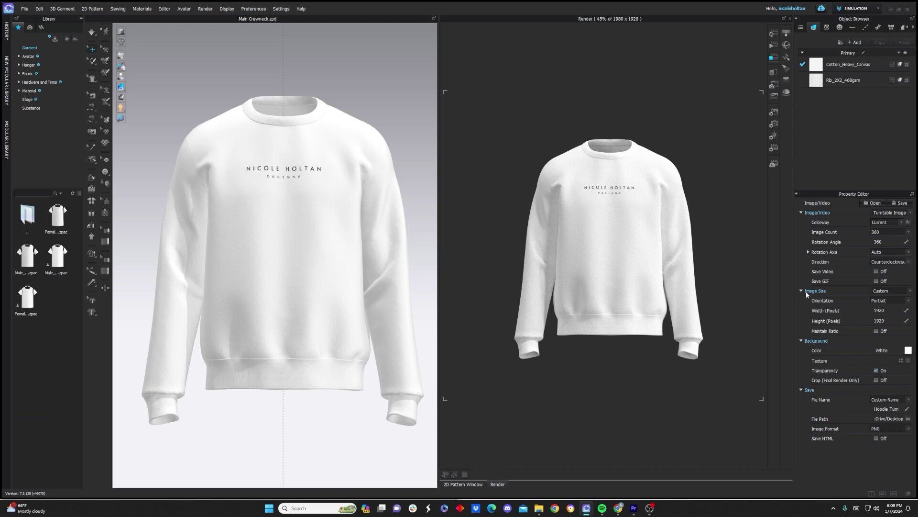
pyautogui.click(885, 293)
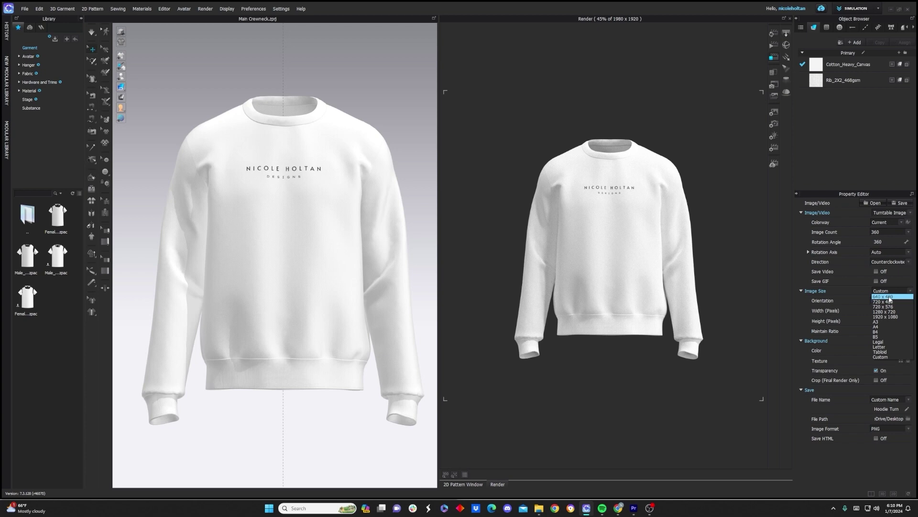
pyautogui.click(855, 298)
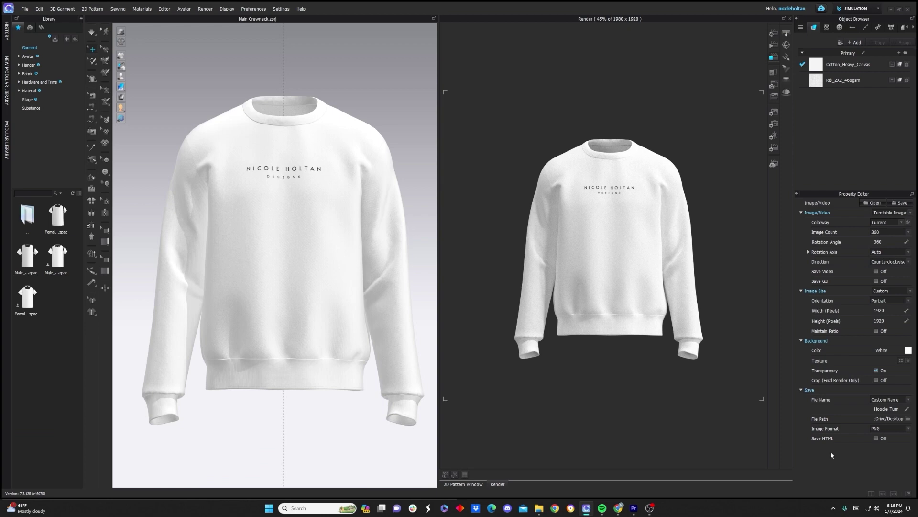
# Step: Keep the GPU (CUDA) render engine and lower the noise threshold slightly
pyautogui.click(774, 149)
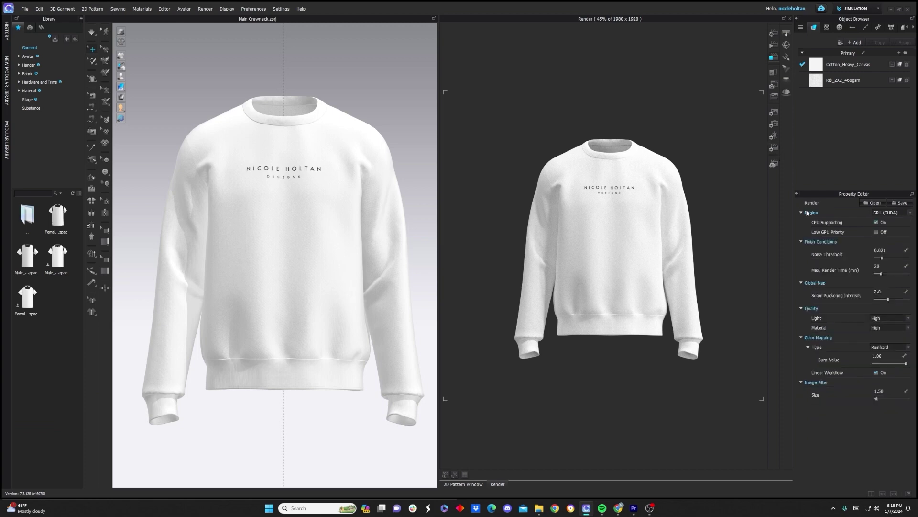
pyautogui.click(883, 212)
pyautogui.click(887, 224)
pyautogui.moveTo(882, 259); pyautogui.dragTo(892, 261)
# Step: Leave both material quality and light quality at High
pyautogui.click(885, 328)
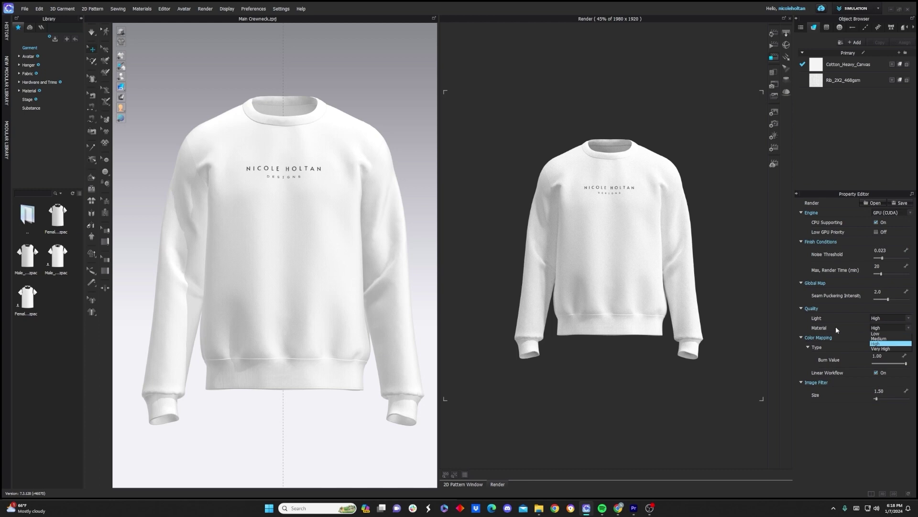
pyautogui.click(887, 343)
pyautogui.click(882, 319)
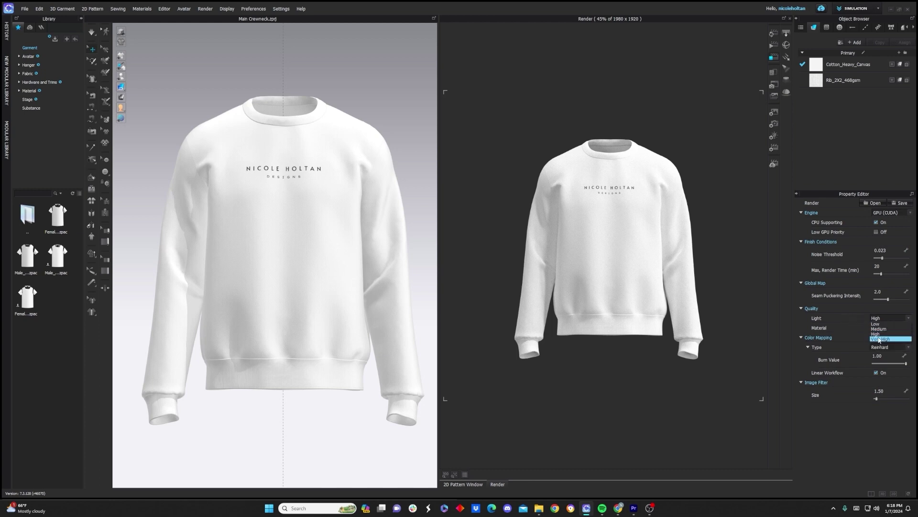
pyautogui.click(849, 328)
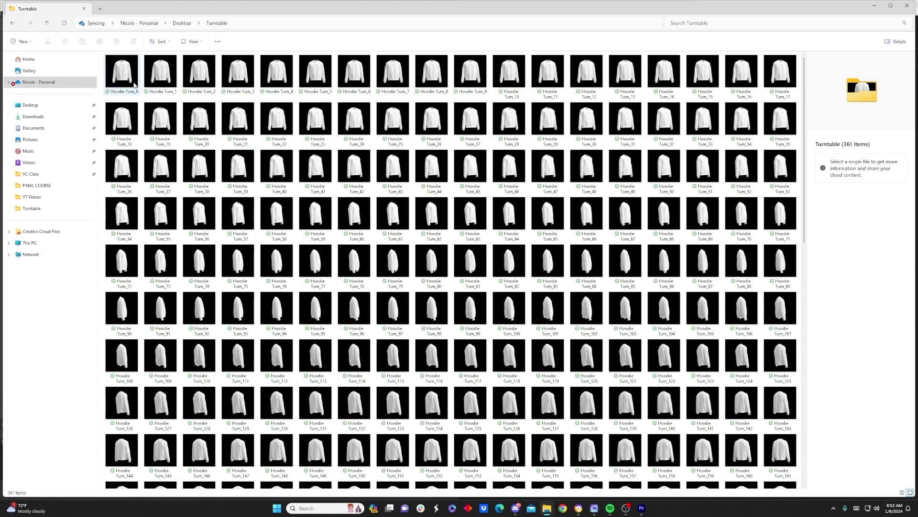
# Step: Scroll through the Turntable folder's 361 items to check the hoodie frames and galaxy image
pyautogui.scroll(-10, 241, 128)
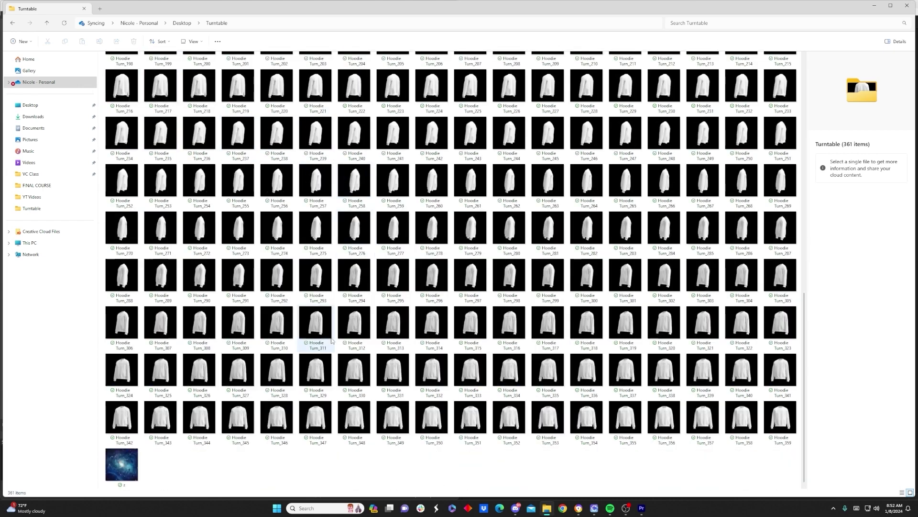
pyautogui.scroll(10, 482, 393)
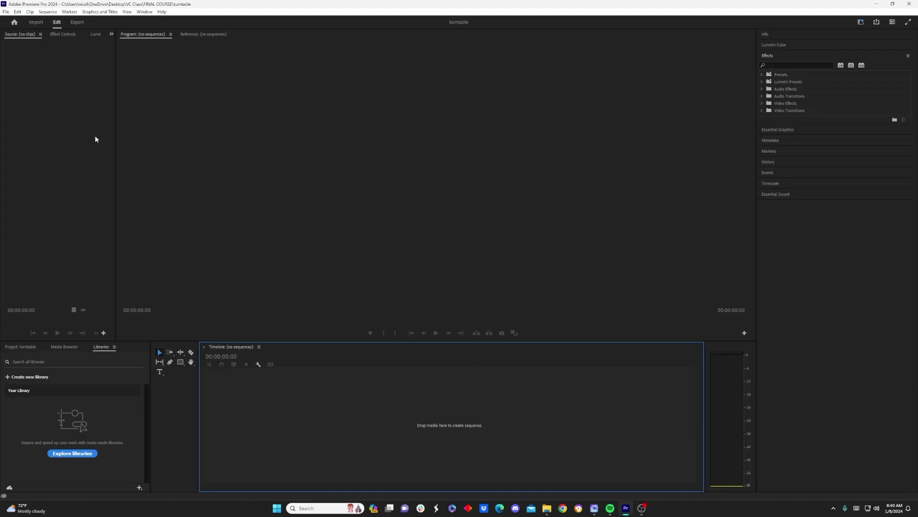
# Step: Import Hoodie Turn_0 into the project as an image sequence
pyautogui.click(6, 11)
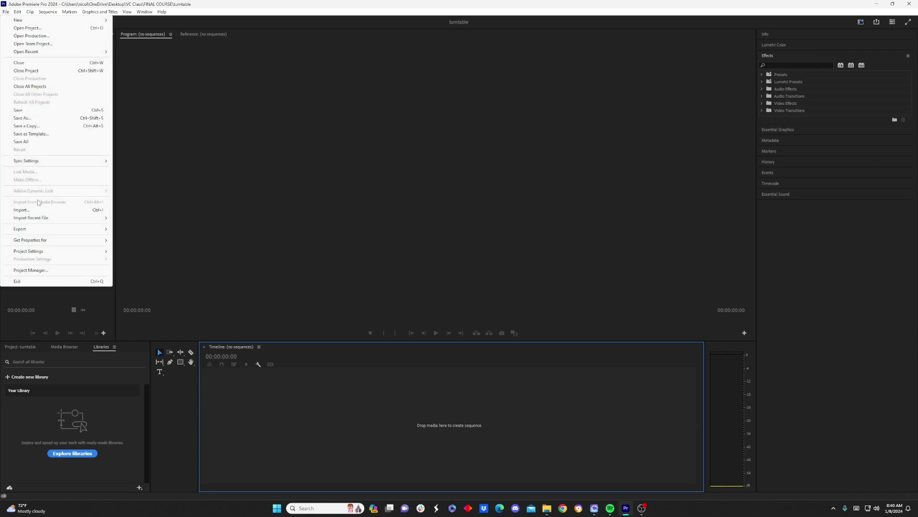
pyautogui.click(22, 209)
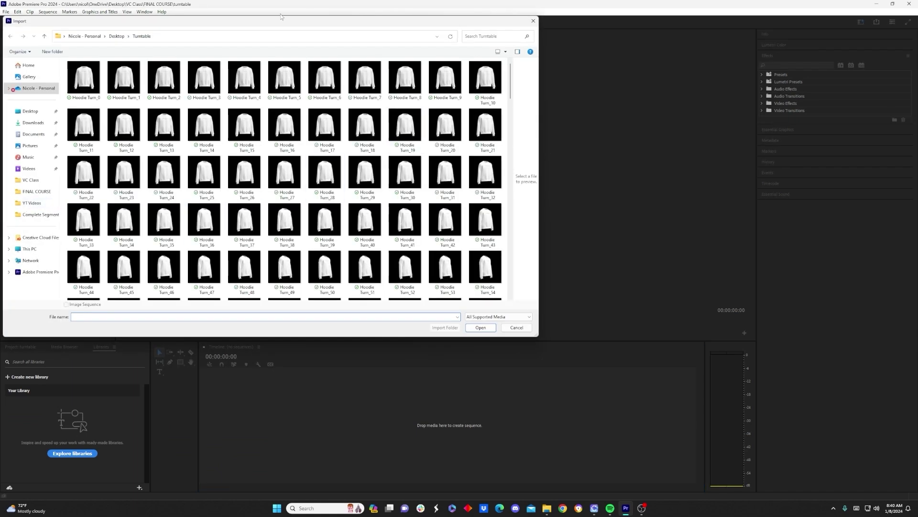
pyautogui.click(77, 83)
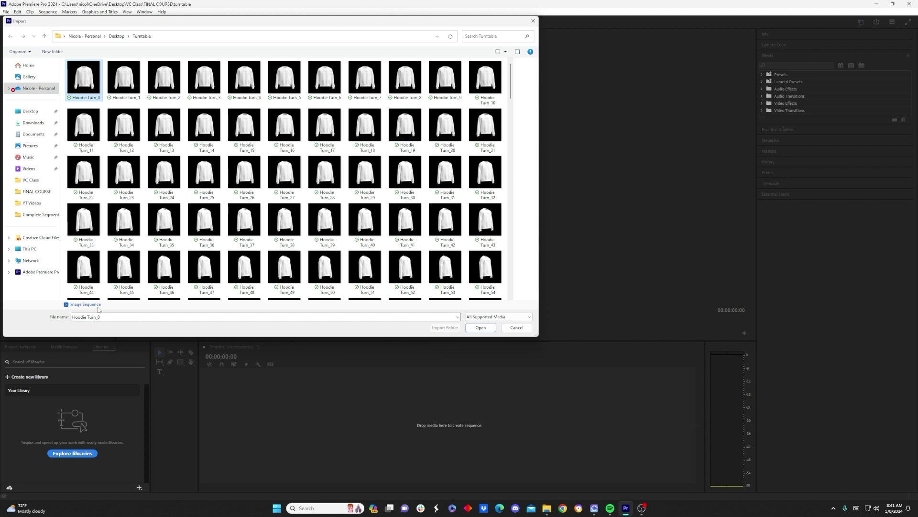
pyautogui.click(482, 328)
# Step: Create a sequence from the hoodie clip and play it to preview the rotation
pyautogui.moveTo(46, 404); pyautogui.dragTo(268, 424)
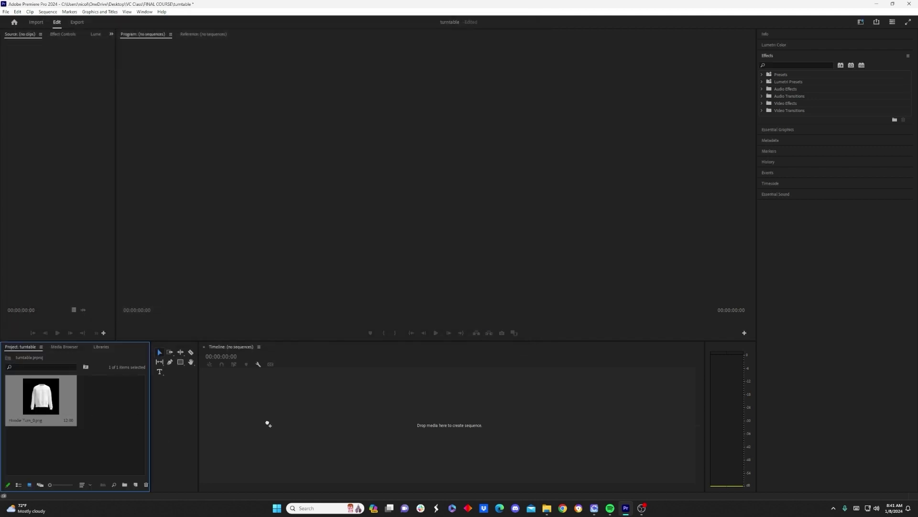
pyautogui.moveTo(438, 429); pyautogui.dragTo(438, 429)
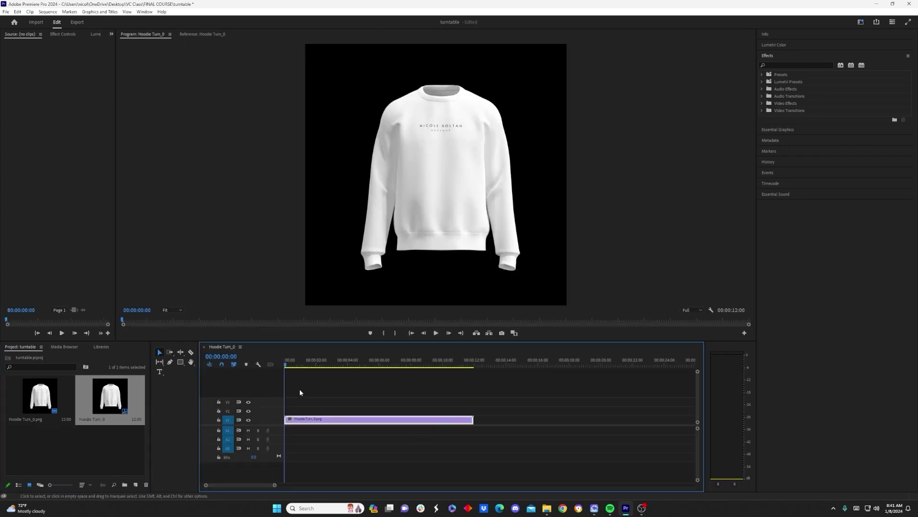
pyautogui.click(436, 333)
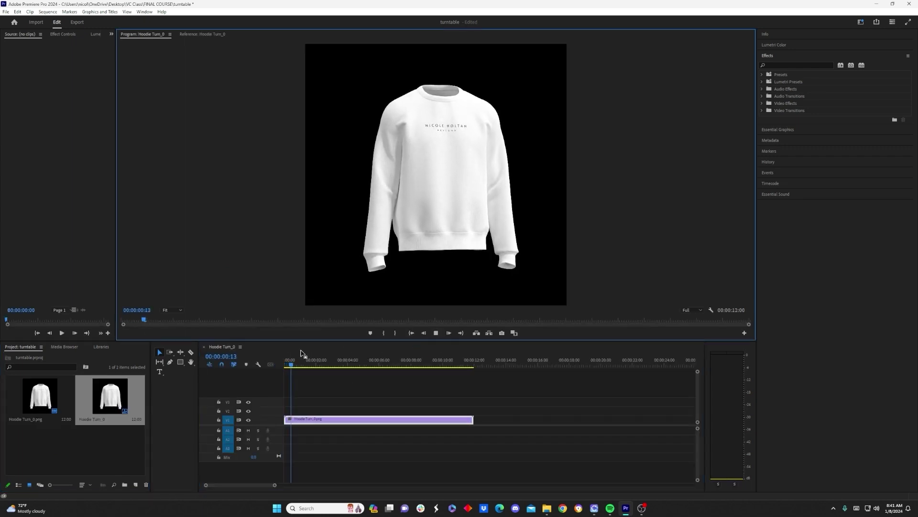
pyautogui.click(436, 333)
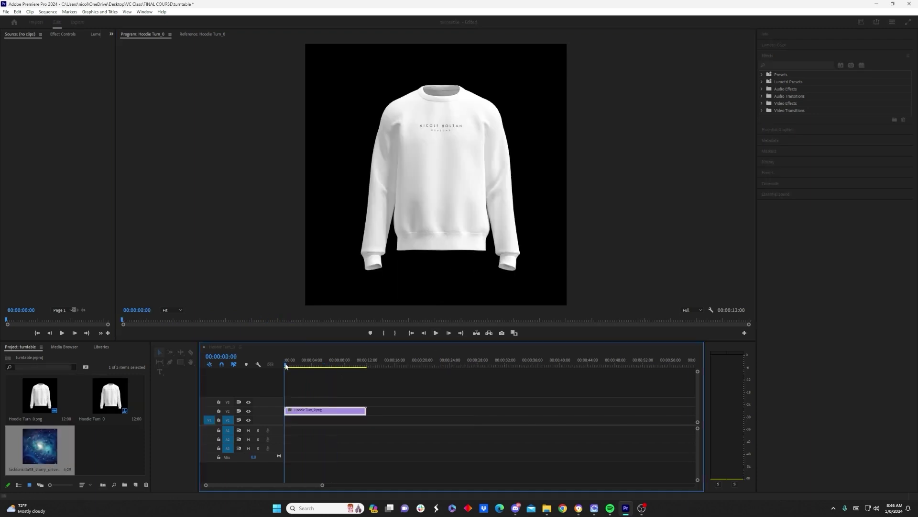
# Step: Move the hoodie clip to V2 and place the galaxy image on V1, matching its length
pyautogui.moveTo(287, 366)
pyautogui.mouseDown()
pyautogui.moveTo(333, 369)
pyautogui.moveTo(283, 372)
pyautogui.mouseUp()
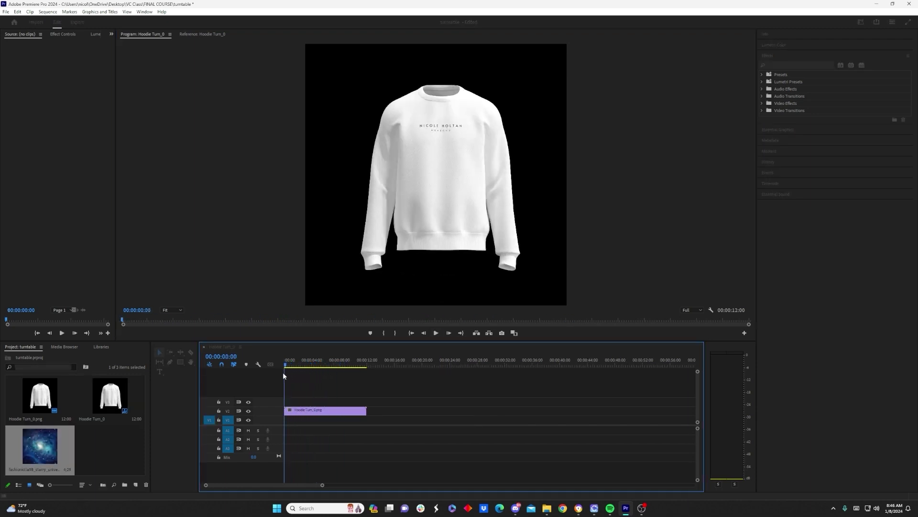
pyautogui.moveTo(197, 437); pyautogui.dragTo(367, 420)
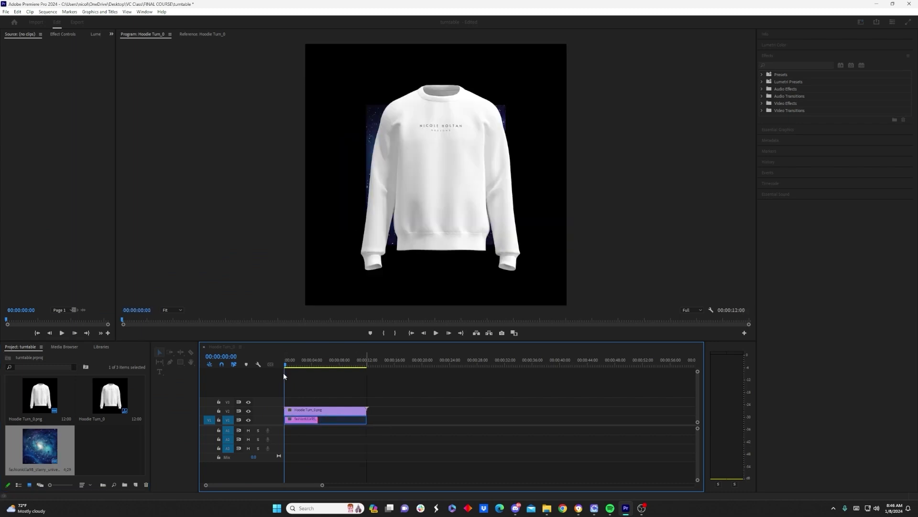
pyautogui.moveTo(286, 368)
pyautogui.mouseDown()
pyautogui.moveTo(354, 372)
pyautogui.moveTo(282, 380)
pyautogui.mouseUp()
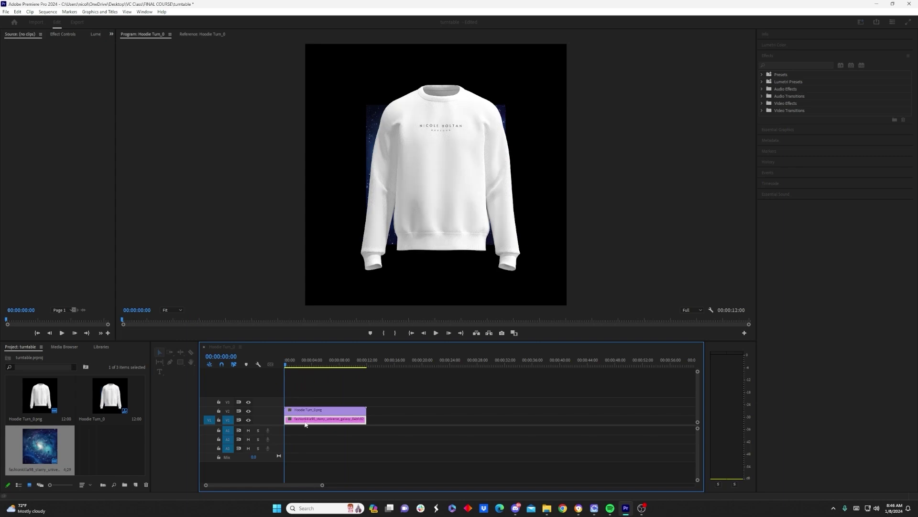
# Step: In Effect Controls, scale the galaxy background to 198 so it fills the frame
pyautogui.click(111, 34)
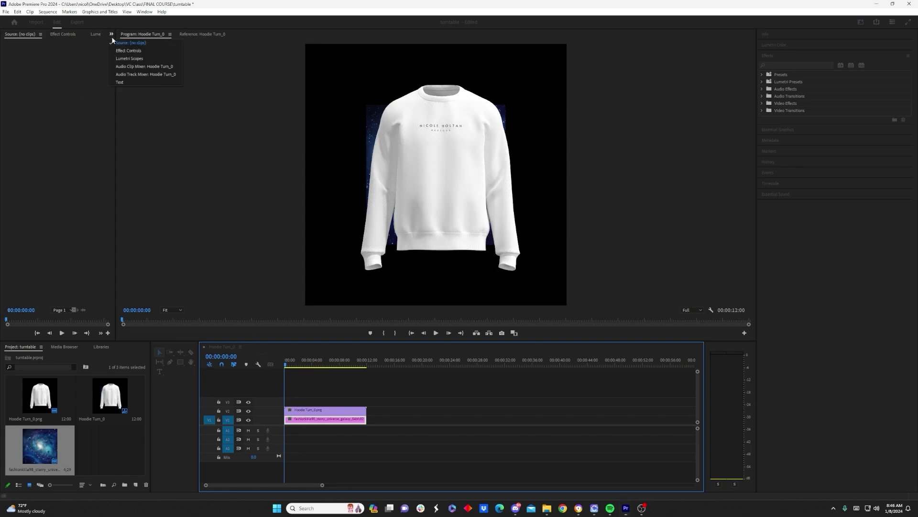
pyautogui.click(121, 52)
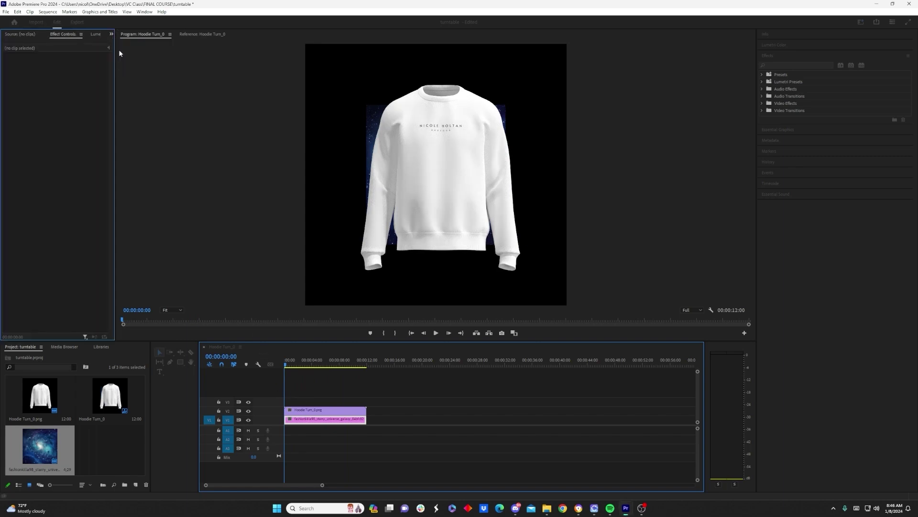
pyautogui.click(363, 419)
pyautogui.moveTo(58, 79); pyautogui.dragTo(106, 79)
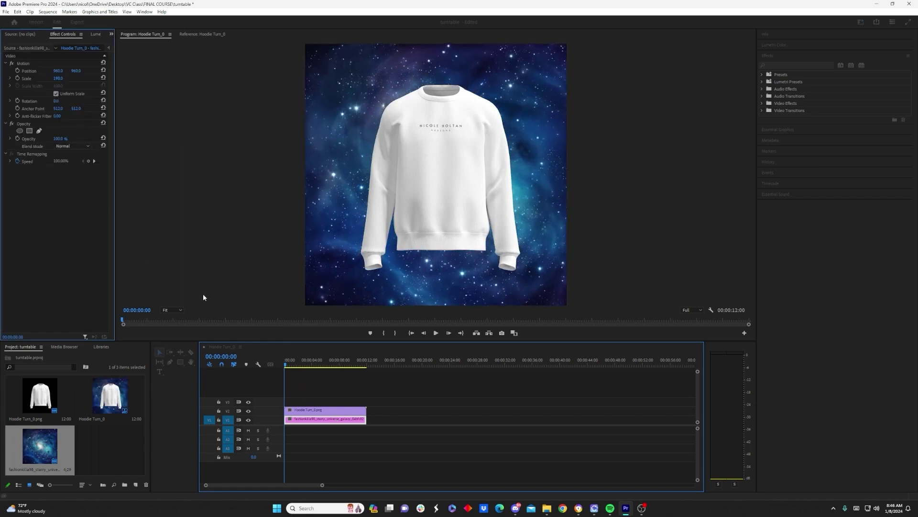
pyautogui.click(438, 331)
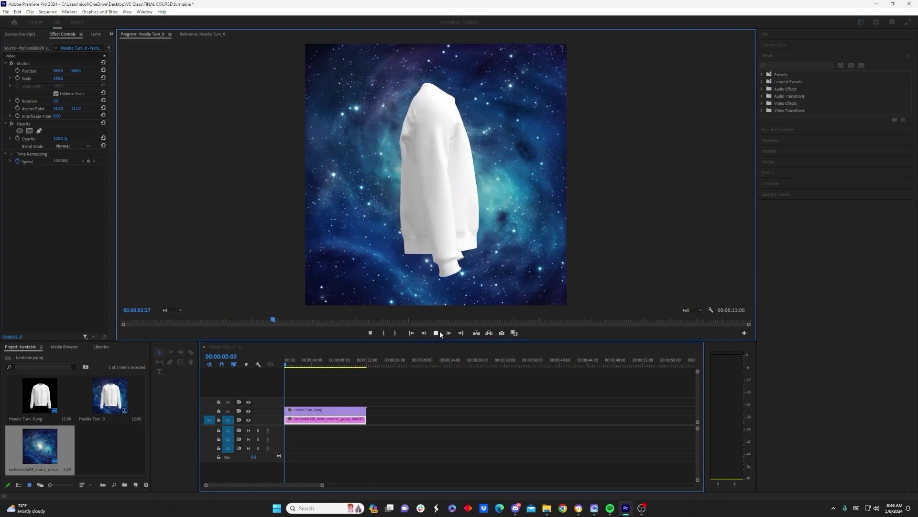
# Step: Scrub through the timeline to check the sweater rotating over the galaxy backdrop
pyautogui.click(288, 366)
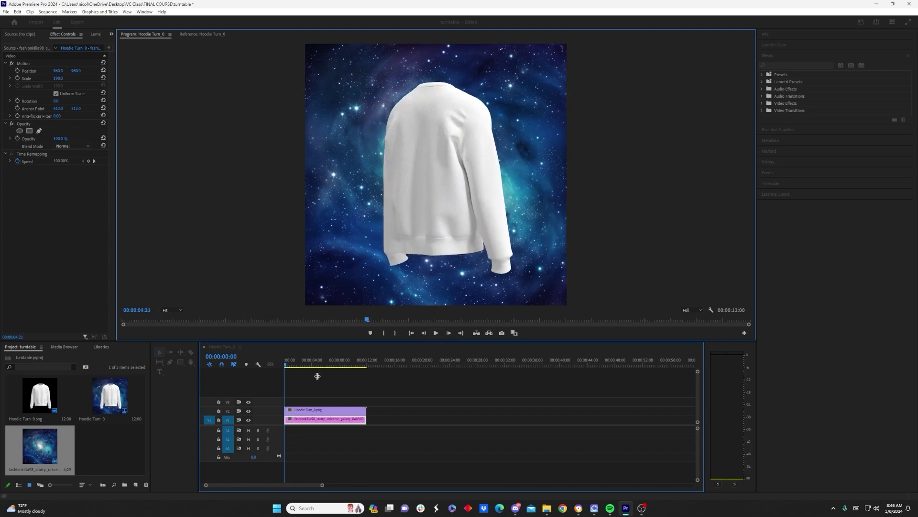
pyautogui.moveTo(288, 366)
pyautogui.mouseDown()
pyautogui.moveTo(308, 368)
pyautogui.moveTo(291, 369)
pyautogui.mouseUp()
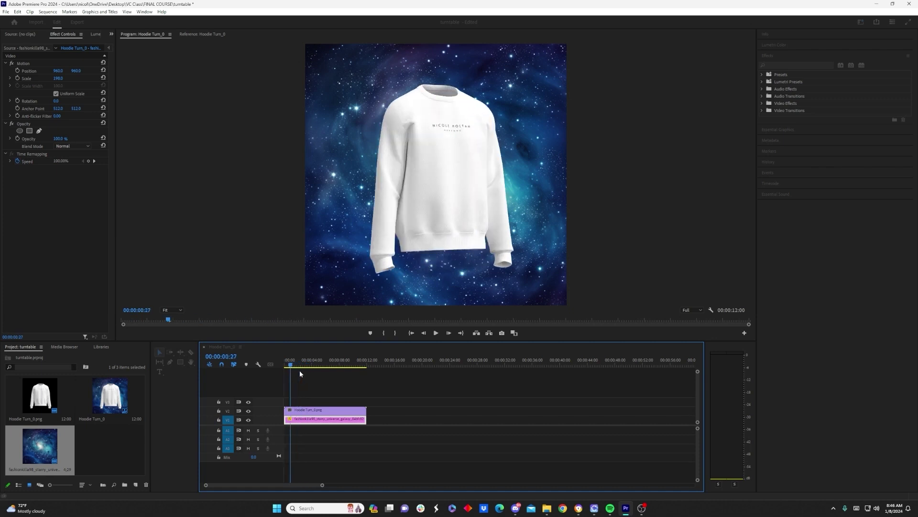
pyautogui.click(312, 434)
pyautogui.moveTo(288, 369)
pyautogui.mouseDown()
pyautogui.moveTo(365, 381)
pyautogui.moveTo(285, 385)
pyautogui.mouseUp()
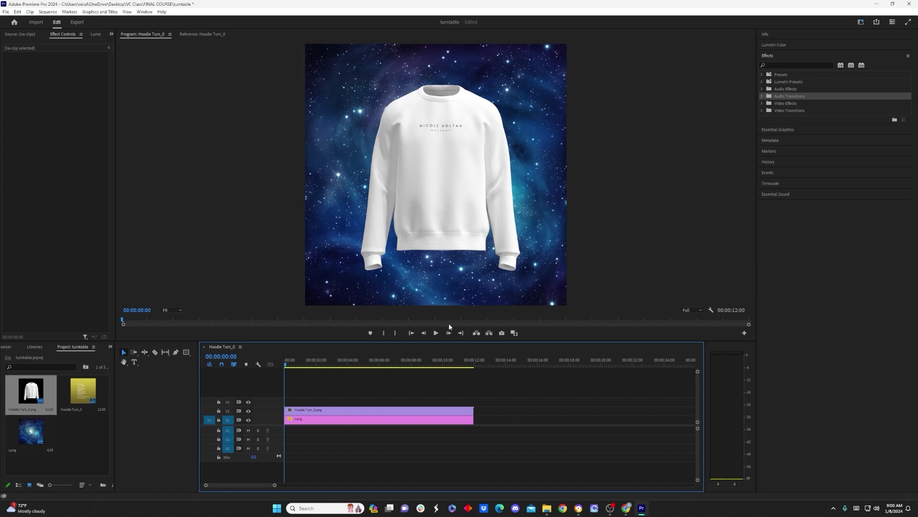
# Step: Set the sweater clip's speed to 200% through Speed/Duration
pyautogui.click(437, 333)
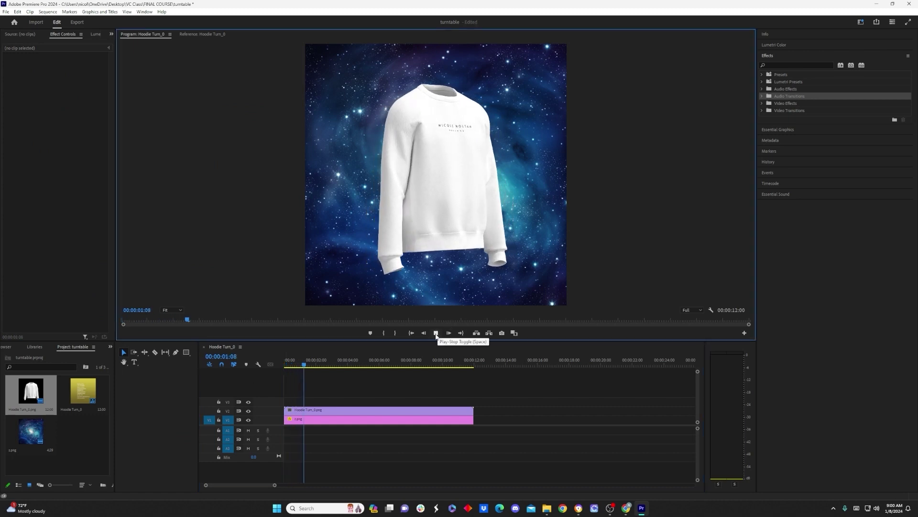
pyautogui.click(311, 411)
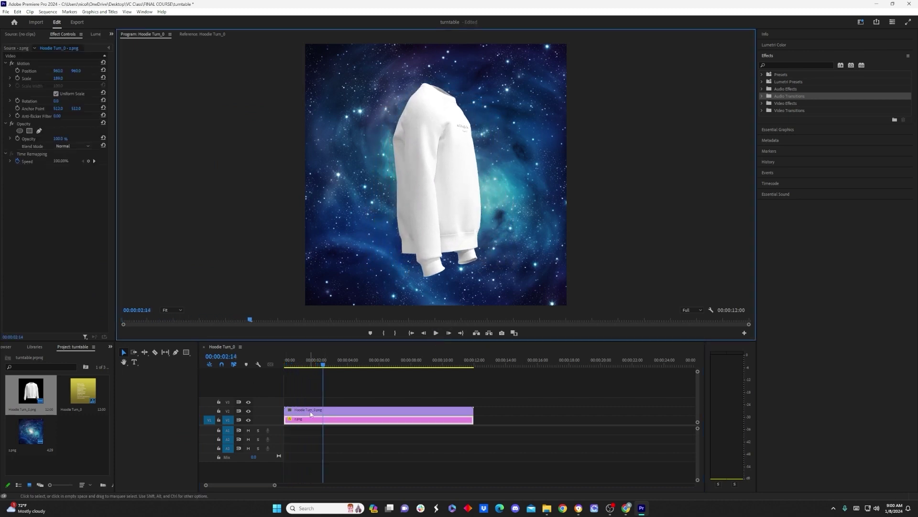
pyautogui.rightClick(311, 412)
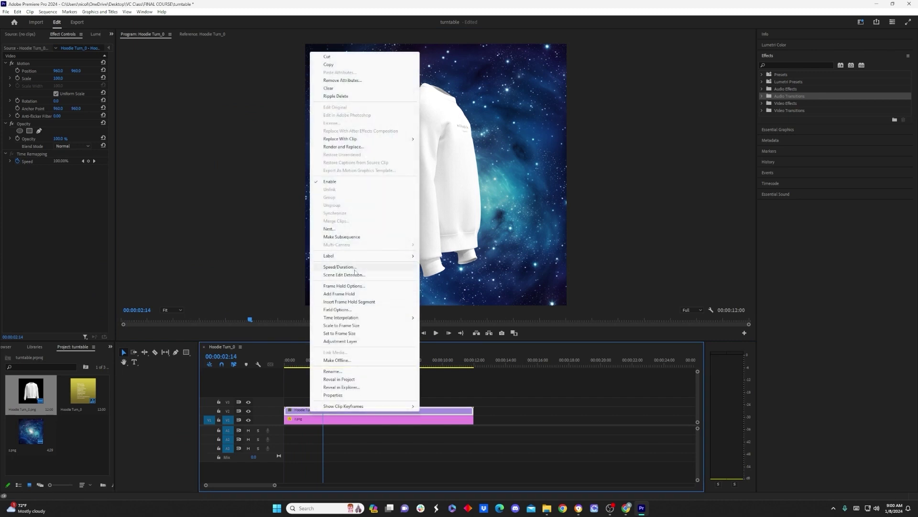
pyautogui.click(340, 267)
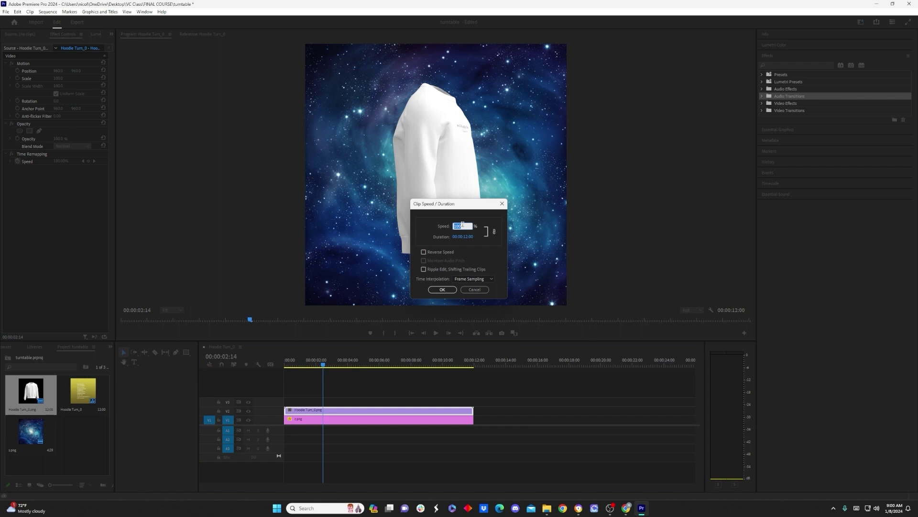
pyautogui.write('20')
pyautogui.click(443, 289)
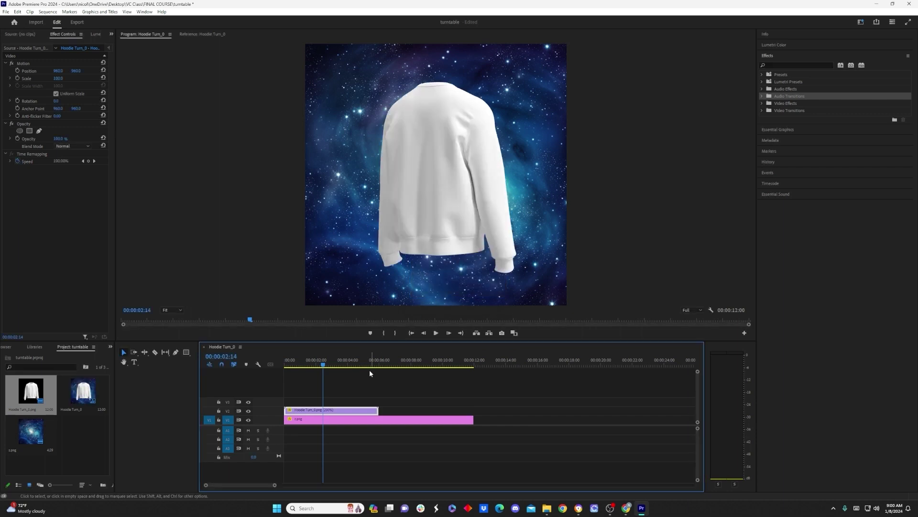
# Step: Trim the galaxy clip to end with the sweater clip and play from the start
pyautogui.moveTo(474, 419); pyautogui.dragTo(379, 421)
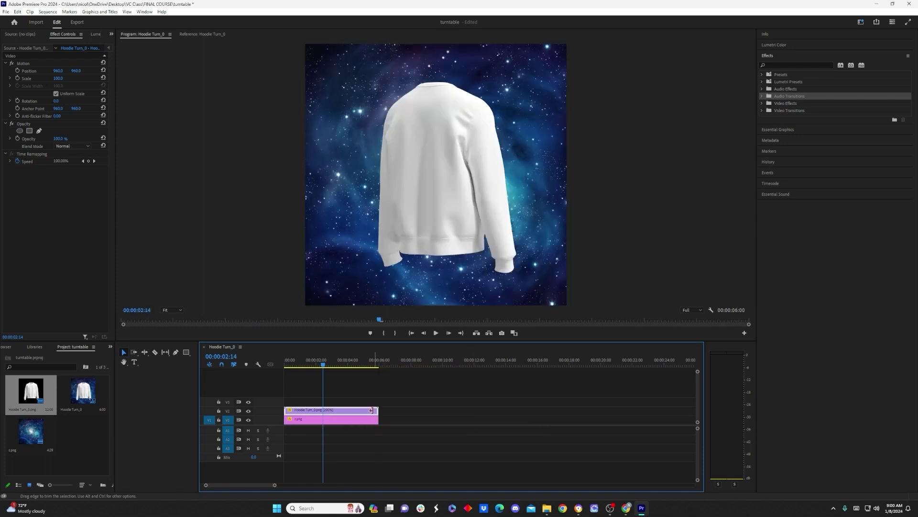
pyautogui.moveTo(320, 366); pyautogui.dragTo(277, 369)
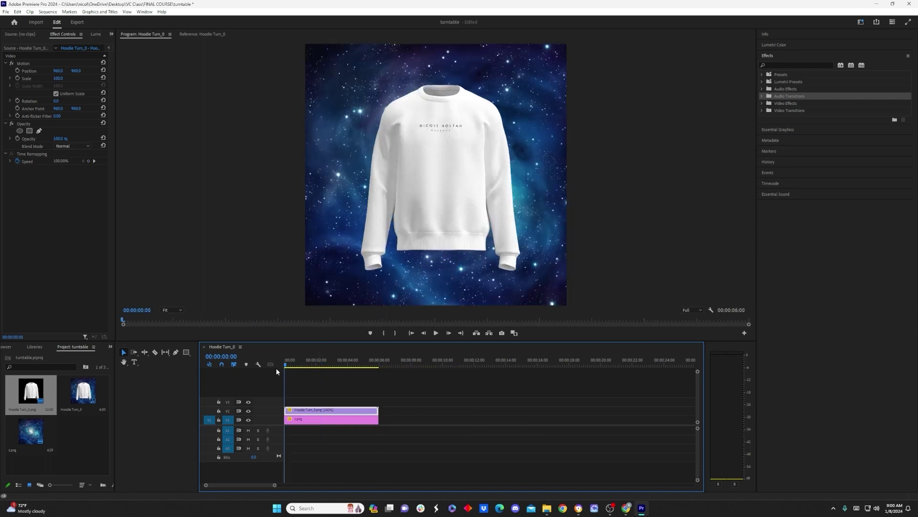
pyautogui.click(436, 332)
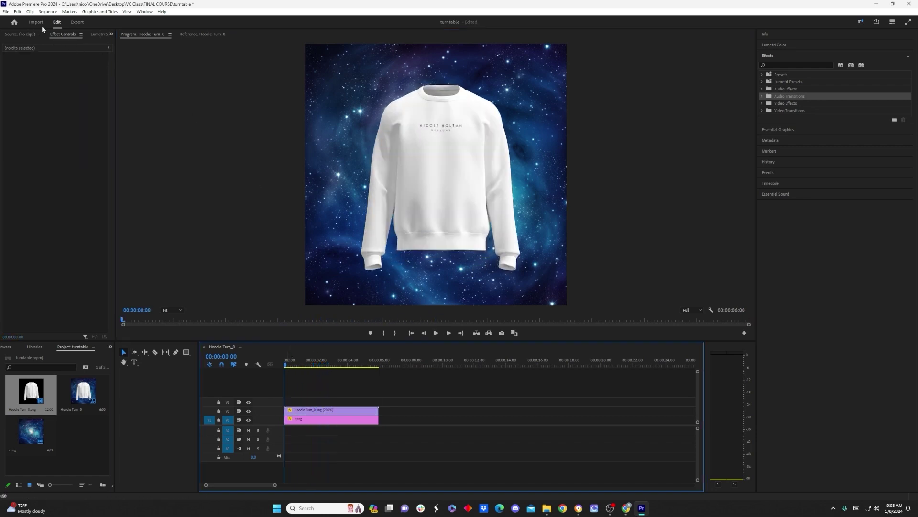
# Step: Open Export Media settings and match the output frame size to the 1920 x 1920 source
pyautogui.click(6, 12)
pyautogui.moveTo(76, 229)
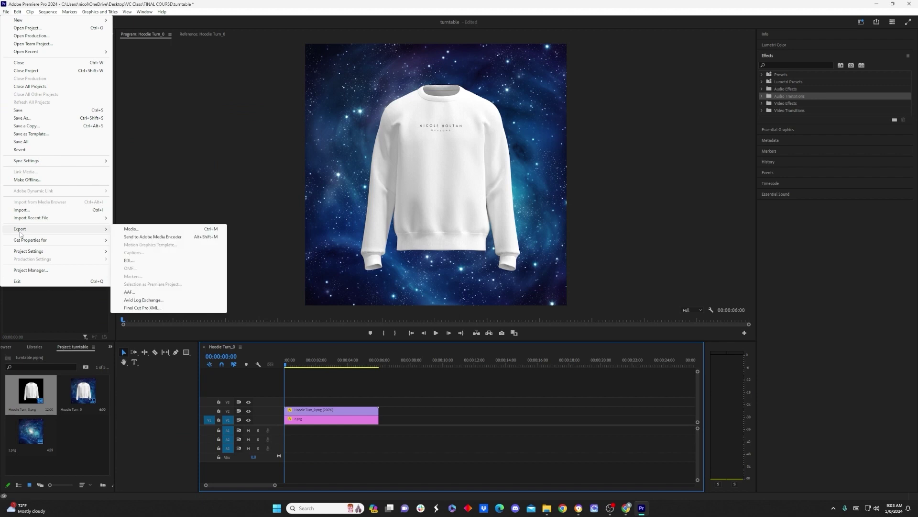
pyautogui.click(140, 230)
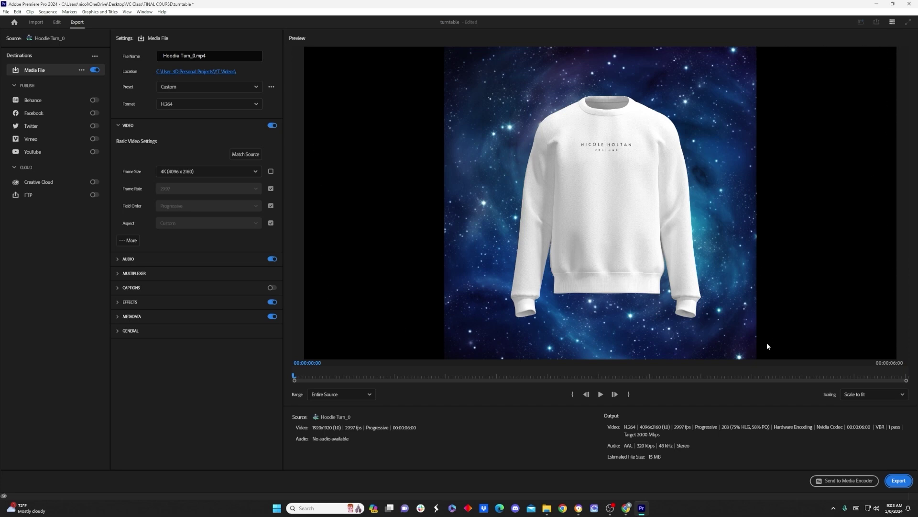
pyautogui.click(252, 155)
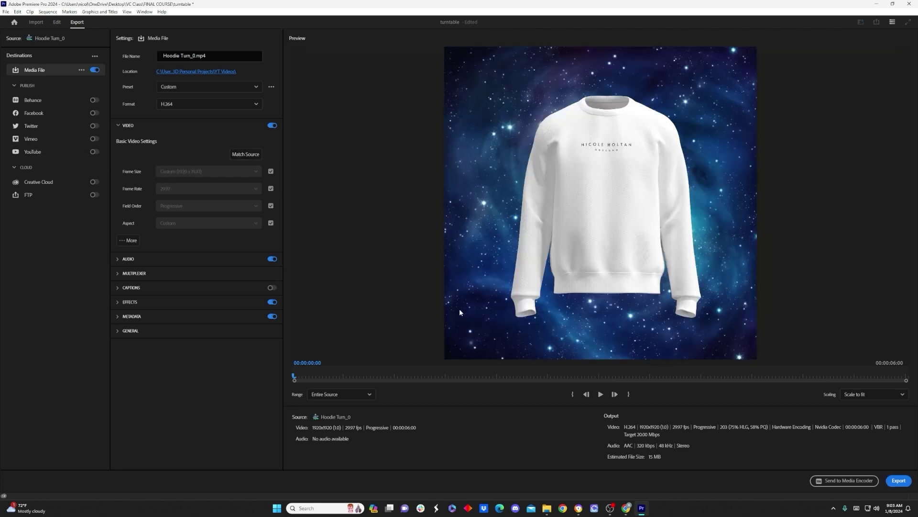